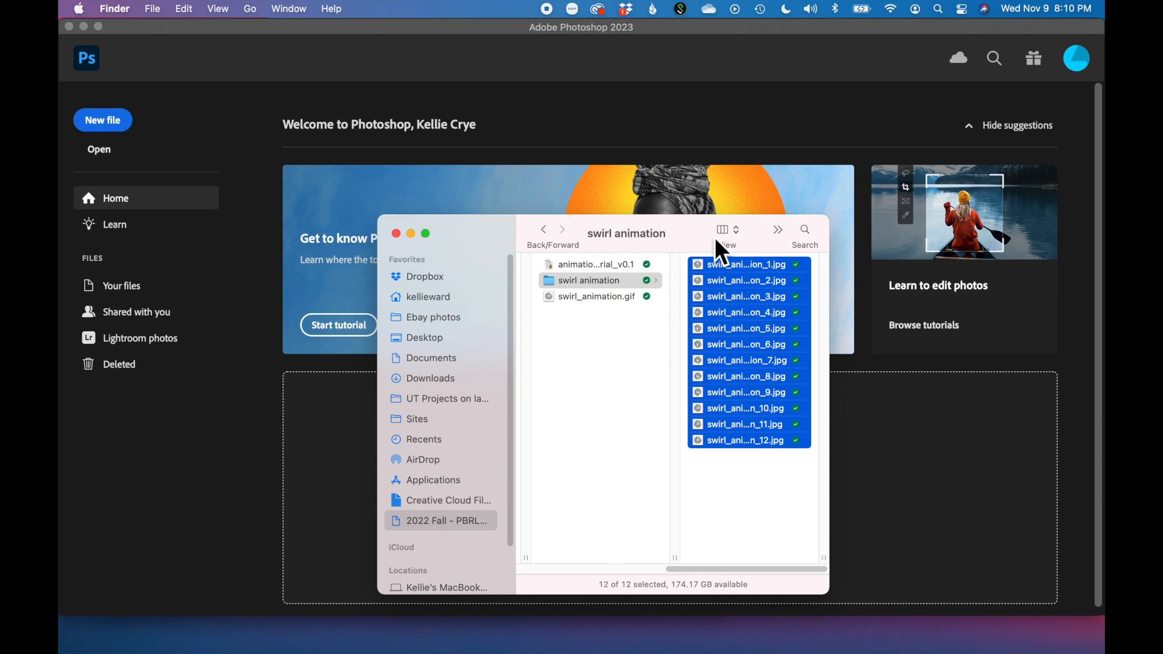
- Preview the selected swirl_animation JPG images one after another in Finder
{"action": "key", "text": "space"}
{"action": "key", "text": "Right"}
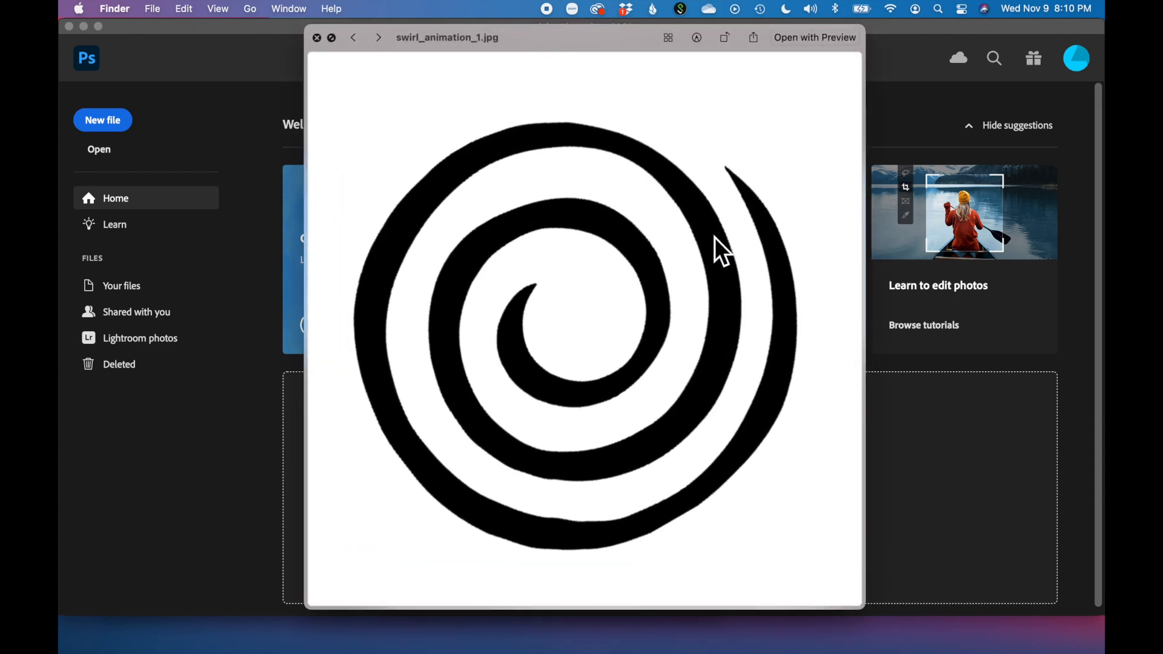
{"action": "key", "text": "Right"}
{"action": "key", "text": "Right"}
{"action": "key", "text": "Right"}
{"action": "key", "text": "Right"}
{"action": "key", "text": "Right"}
{"action": "key", "text": "Right"}
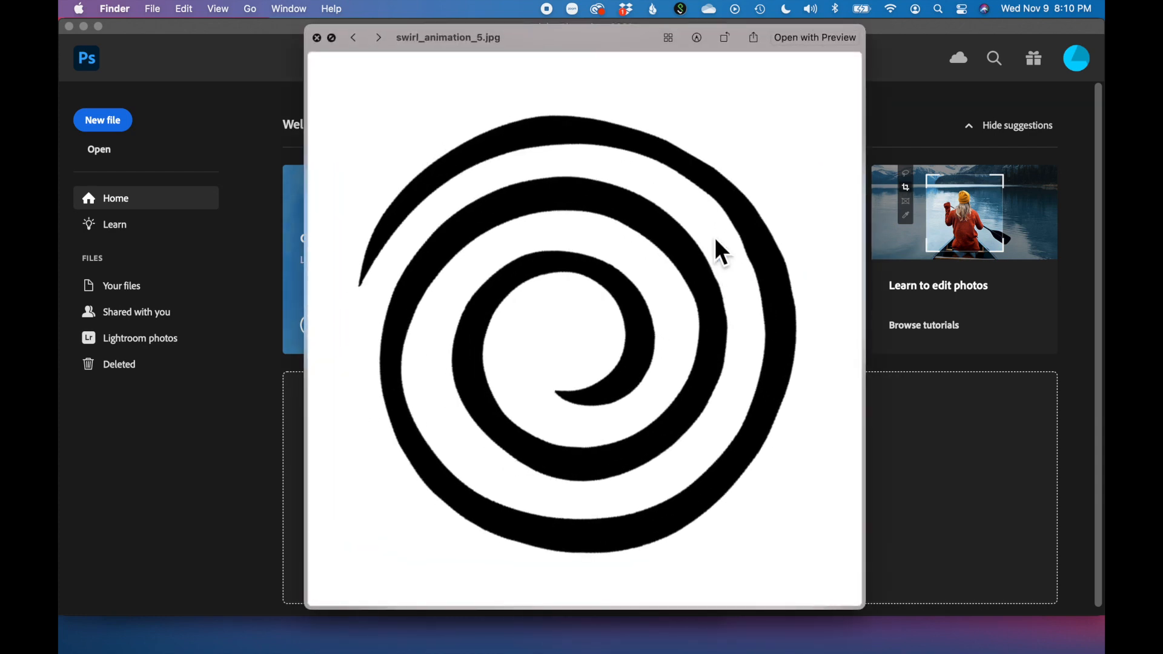
{"action": "key", "text": "Right"}
{"action": "key", "text": "Right"}
{"action": "key", "text": "Right"}
{"action": "key", "text": "Right"}
{"action": "key", "text": "Right"}
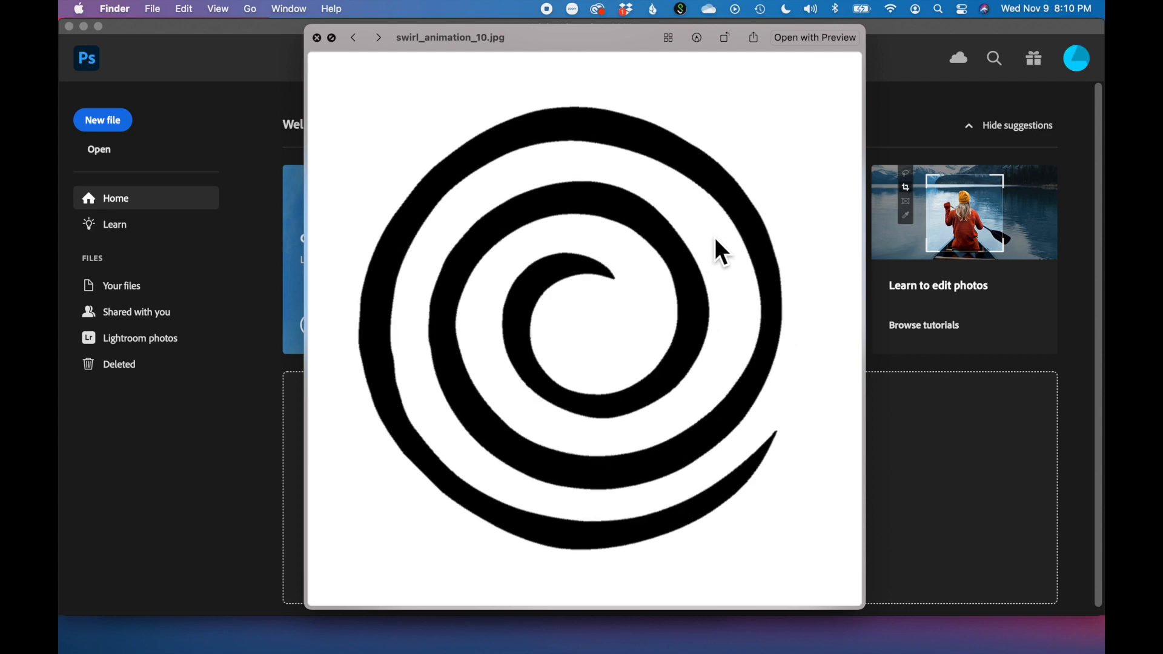
{"action": "key", "text": "Right"}
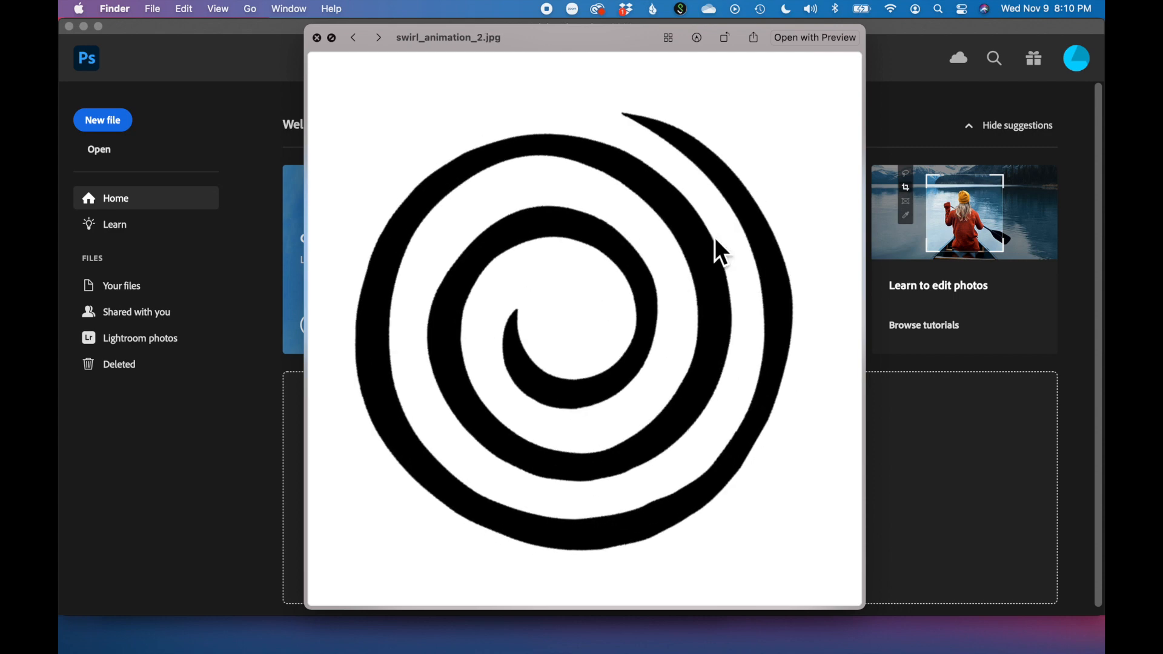
{"action": "key", "text": "space"}
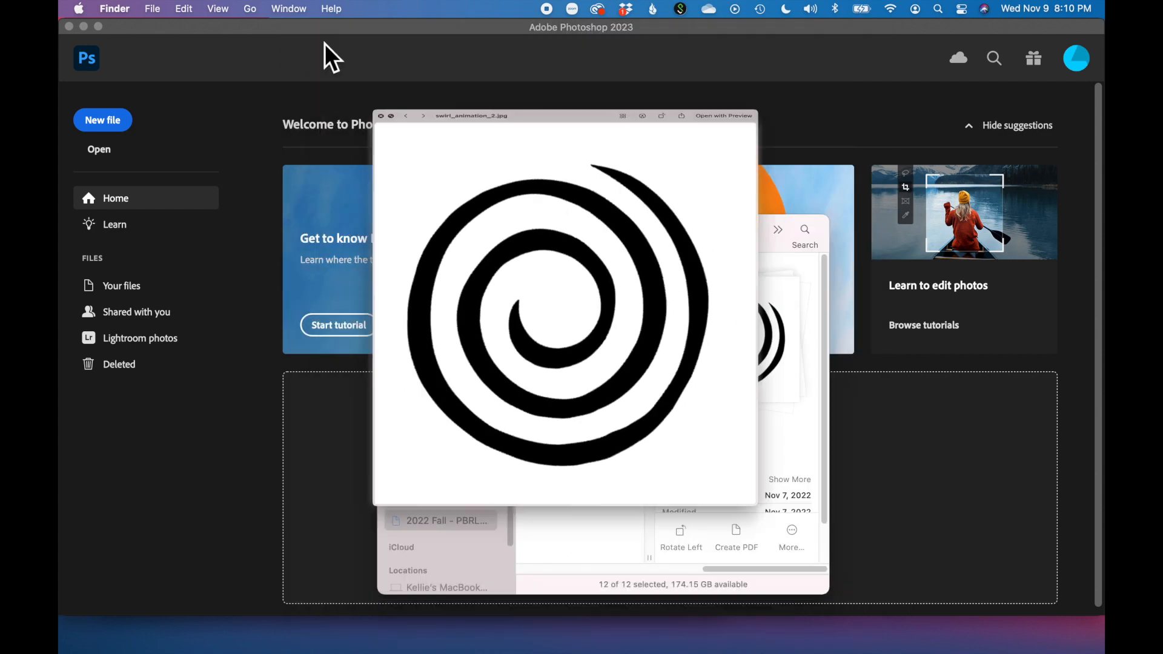
- Switch to Photoshop and add swirl_animation_1.jpg through swirl_animation_12.jpg from the computer as source files for Load Files into Stack
{"action": "left_click", "coordinate": [249, 230]}
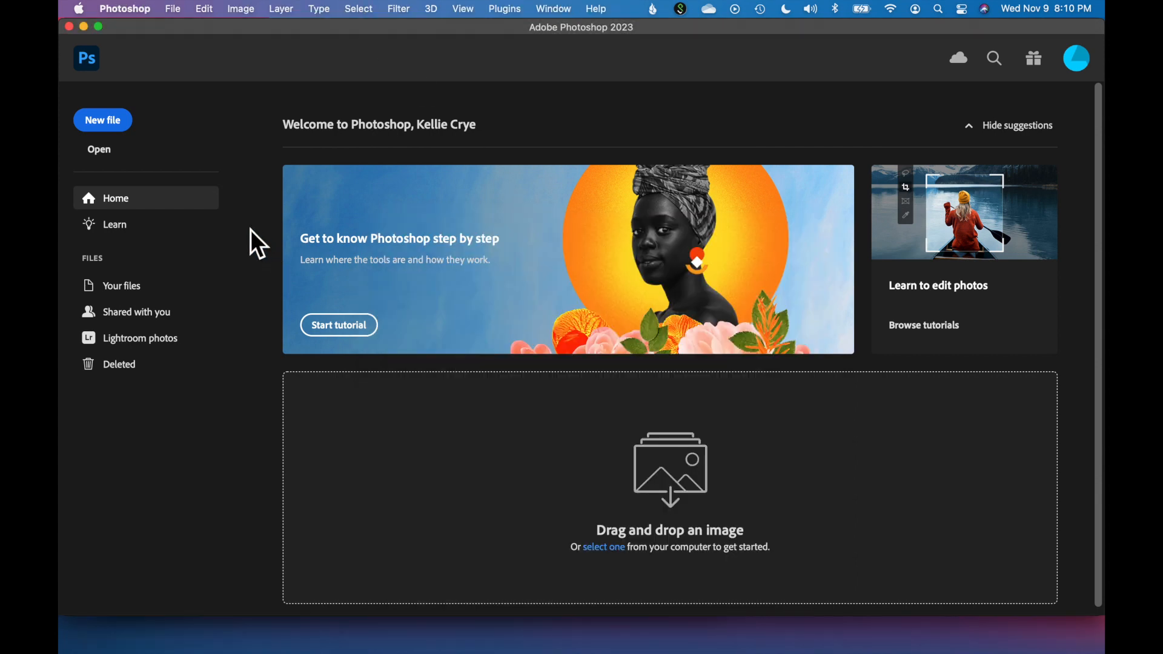
{"action": "left_click", "coordinate": [182, 10]}
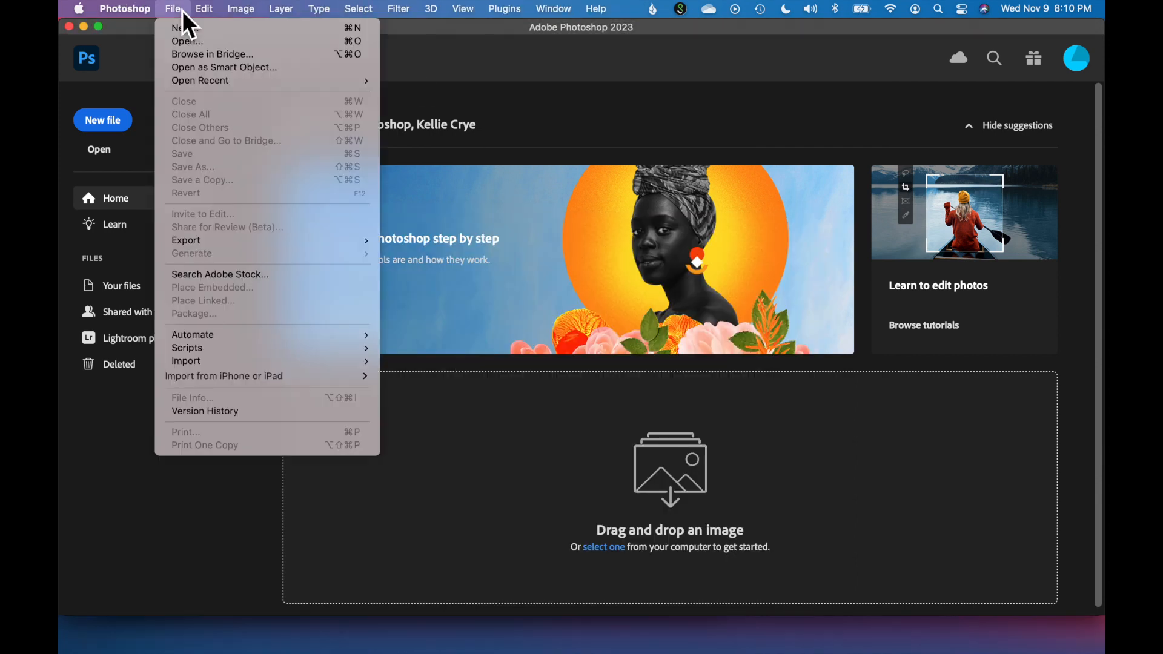
{"action": "mouse_move", "coordinate": [200, 347]}
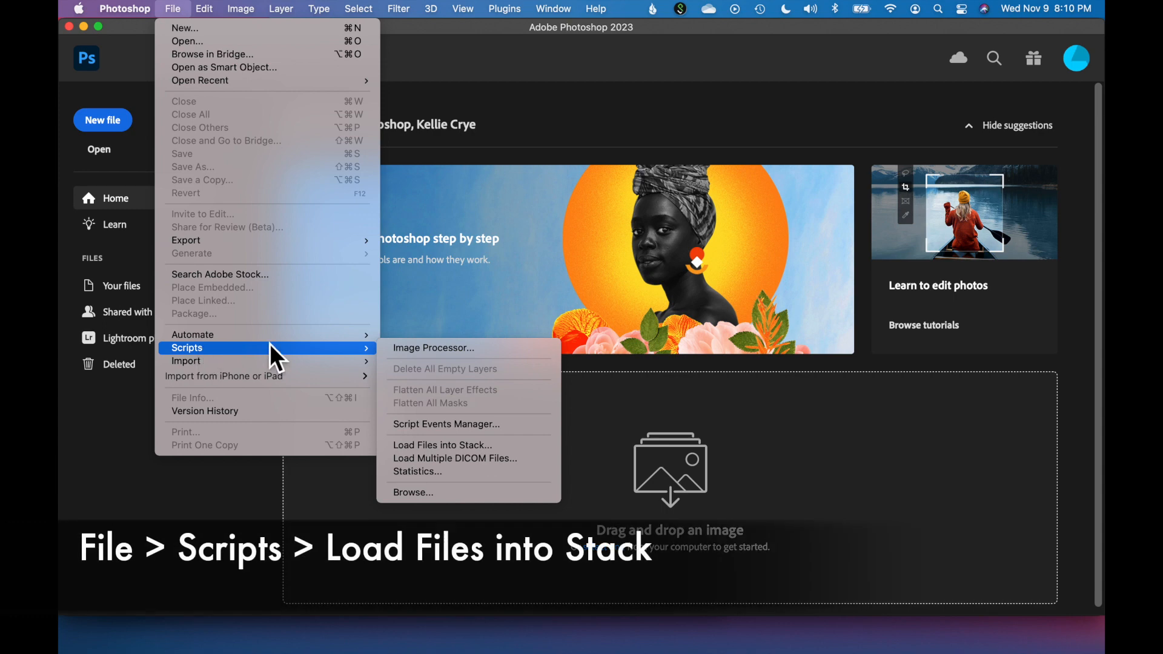
{"action": "left_click", "coordinate": [449, 446]}
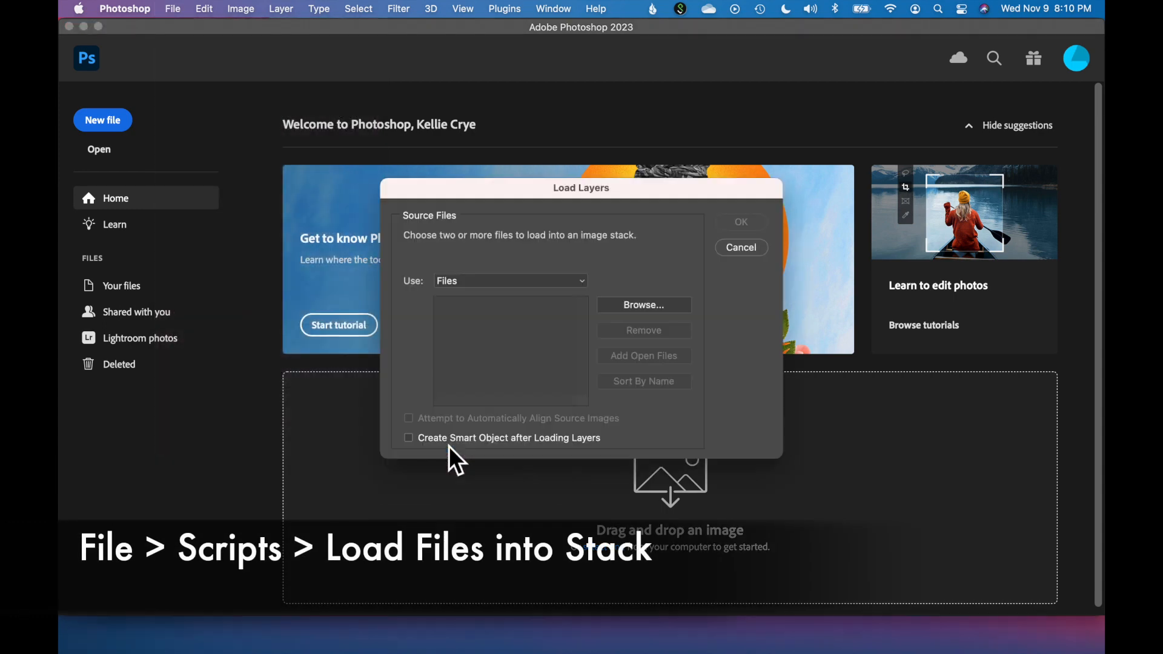
{"action": "left_click", "coordinate": [654, 310]}
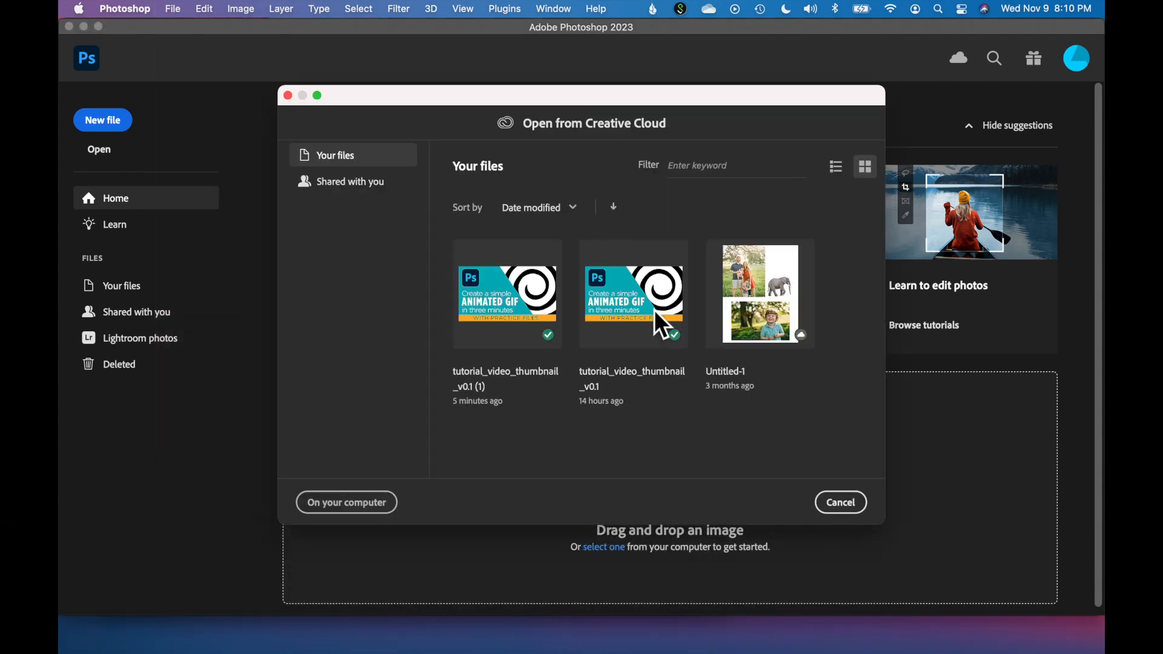
{"action": "left_click", "coordinate": [376, 505]}
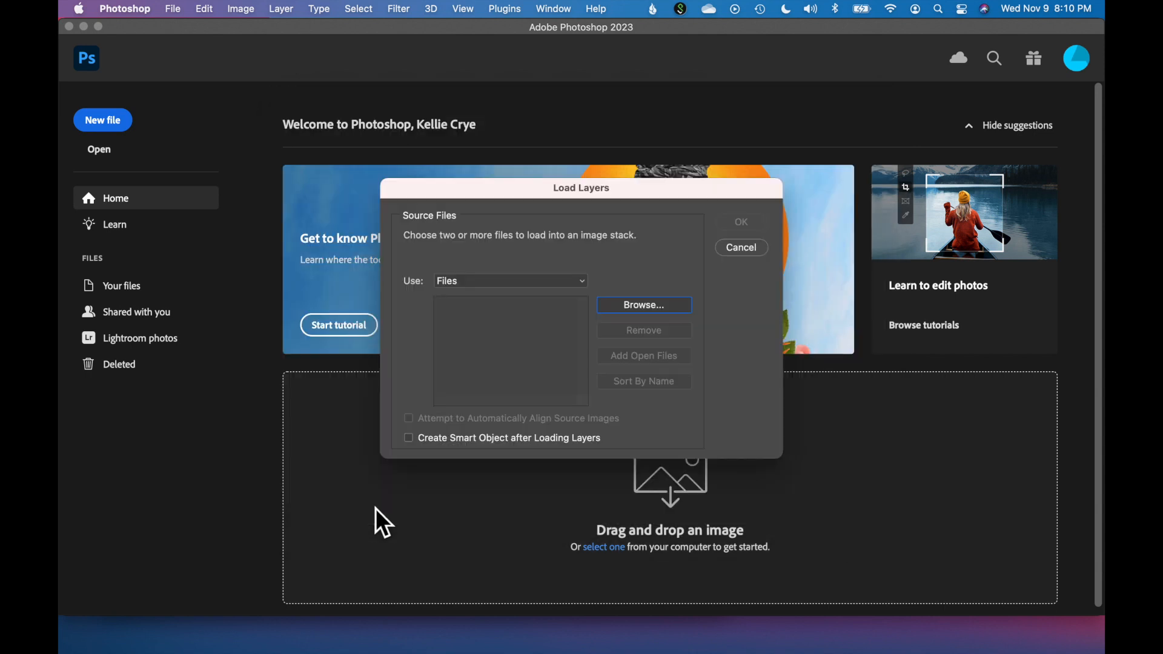
{"action": "left_click_drag", "start_coordinate": [704, 276], "coordinate": [216, 109]}
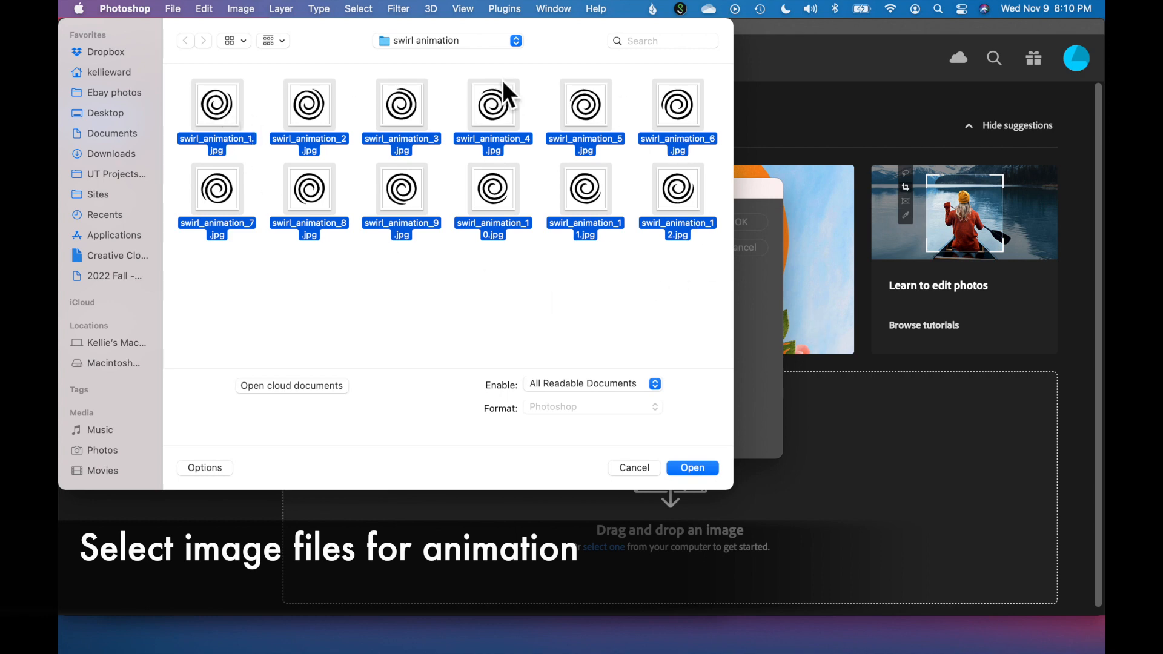
{"action": "left_click", "coordinate": [707, 466]}
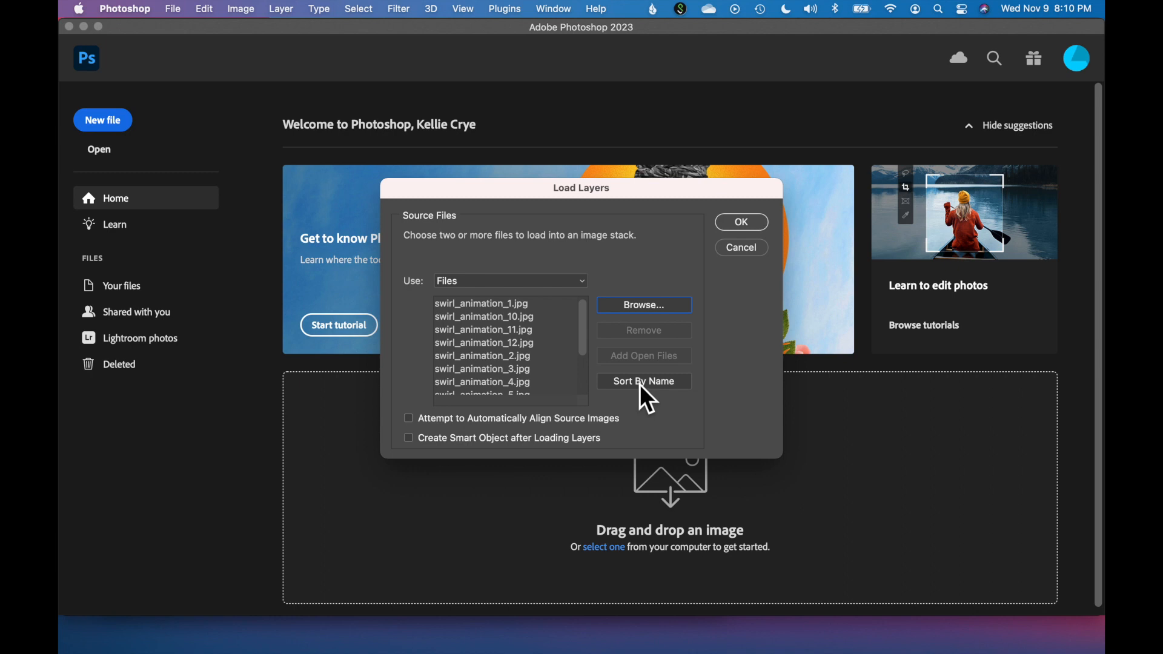
- Sort the source files by name and load them as layers of one image stack
{"action": "scroll", "coordinate": [521, 380], "scroll_direction": "down", "scroll_amount": 3}
{"action": "scroll", "coordinate": [521, 380], "scroll_direction": "up", "scroll_amount": 3}
{"action": "left_click", "coordinate": [655, 386]}
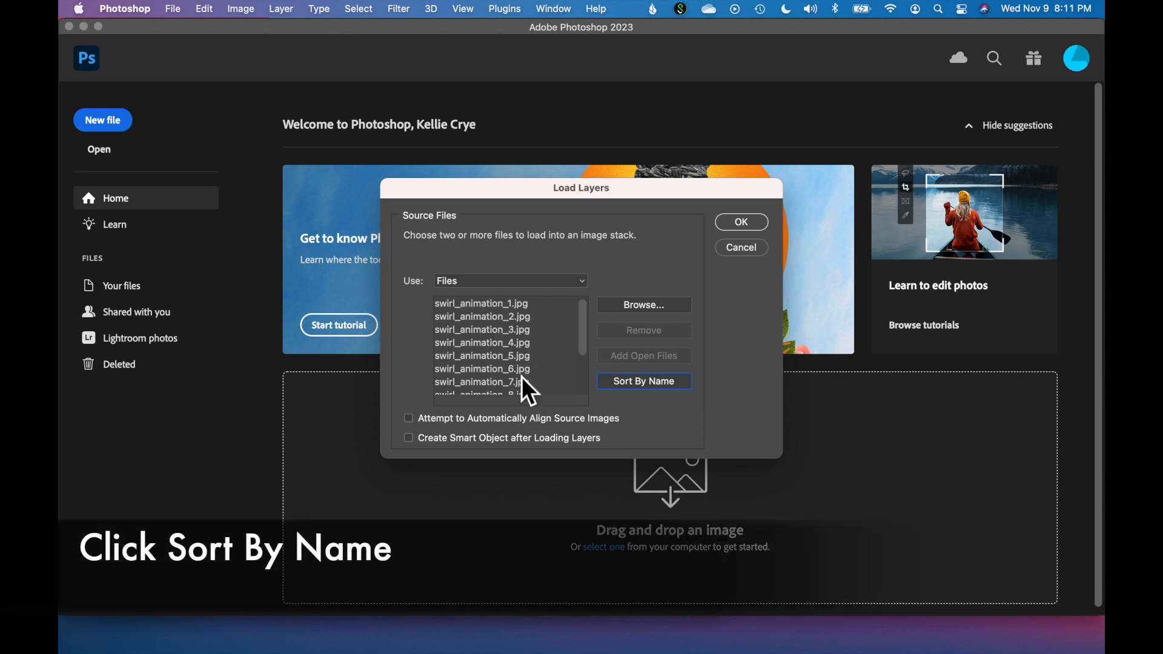
{"action": "scroll", "coordinate": [522, 378], "scroll_direction": "down", "scroll_amount": 3}
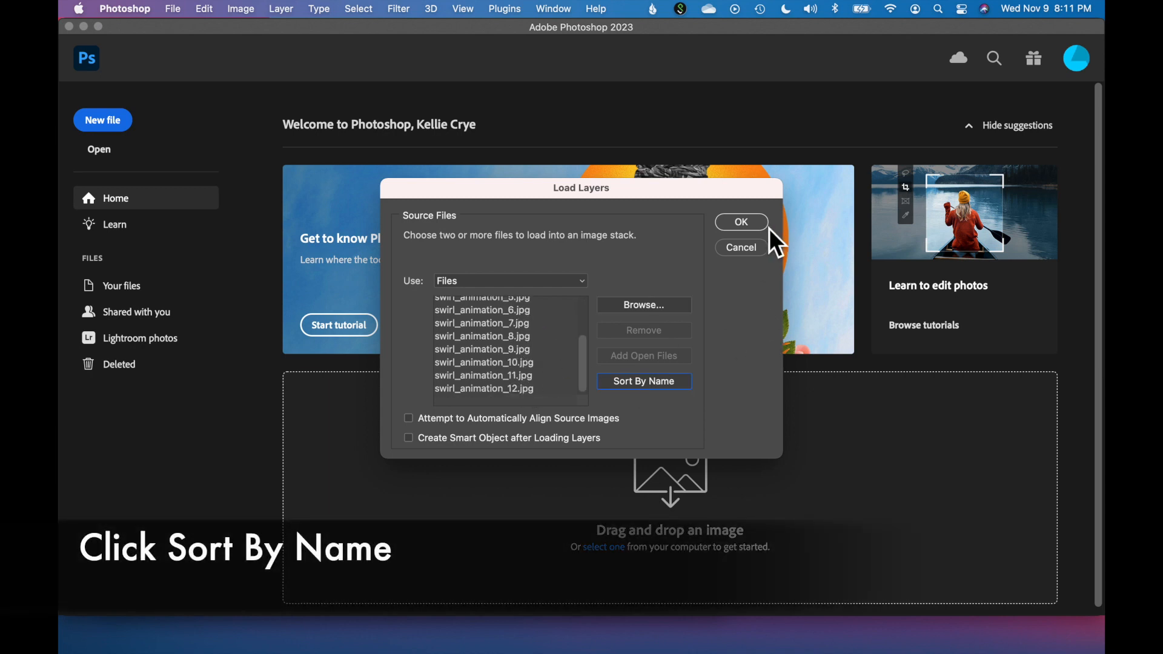
{"action": "left_click", "coordinate": [744, 227]}
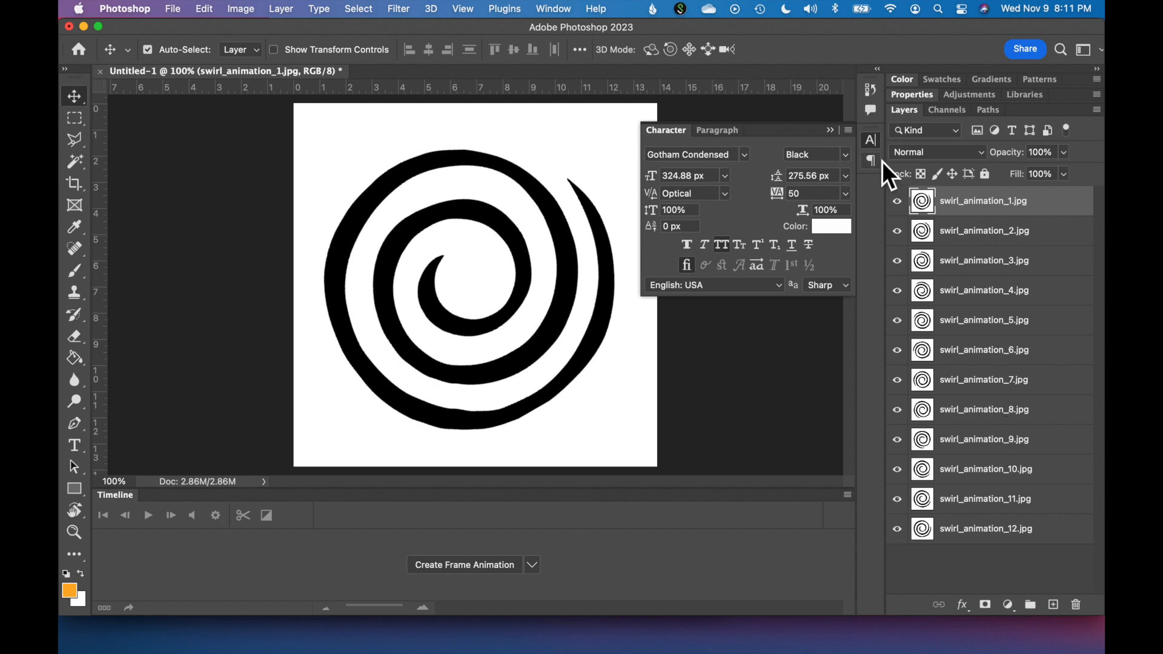
- Collapse the expanded Character panel and make sure the Timeline panel is shown
{"action": "left_click", "coordinate": [830, 131]}
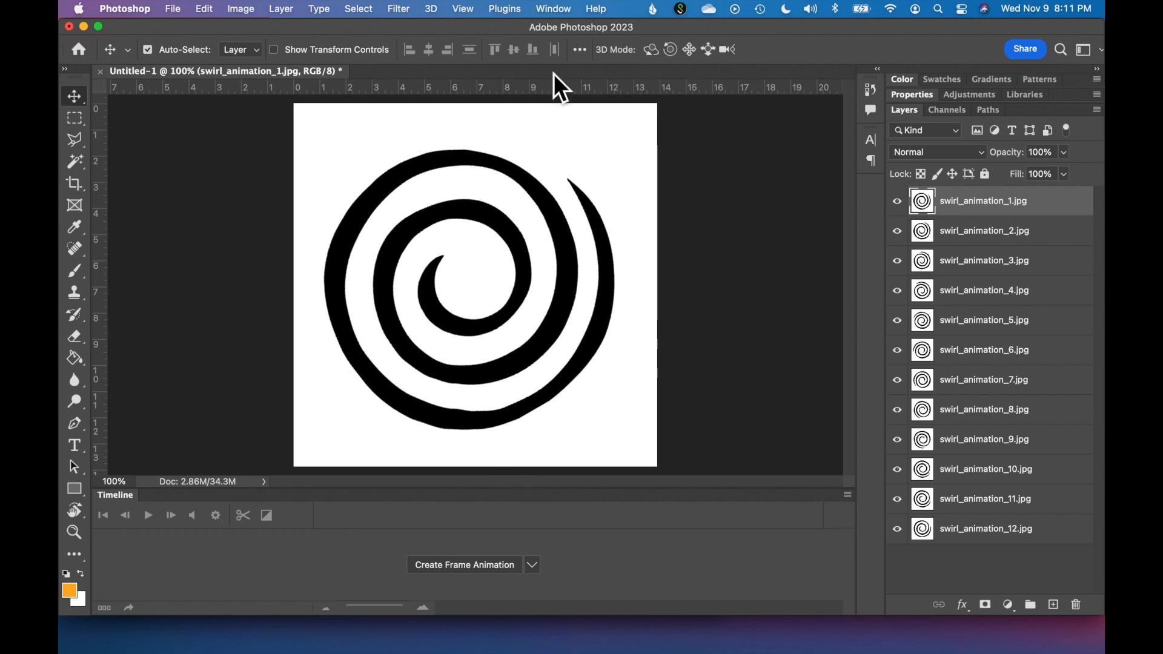
{"action": "left_click", "coordinate": [554, 9]}
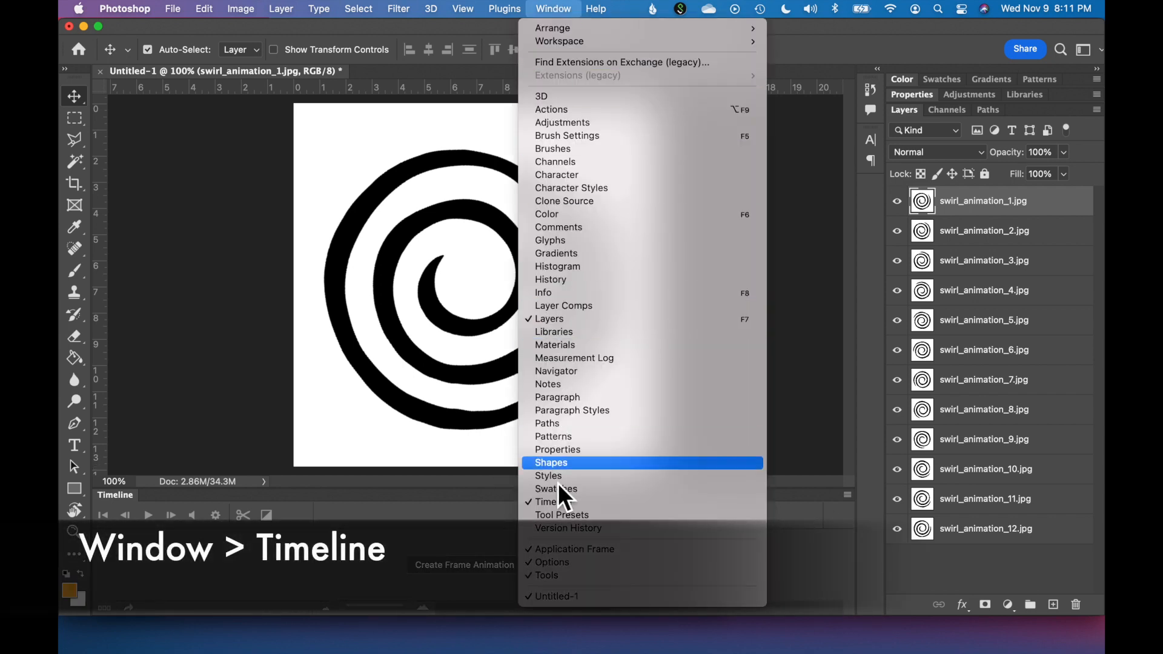
{"action": "left_click", "coordinate": [555, 502]}
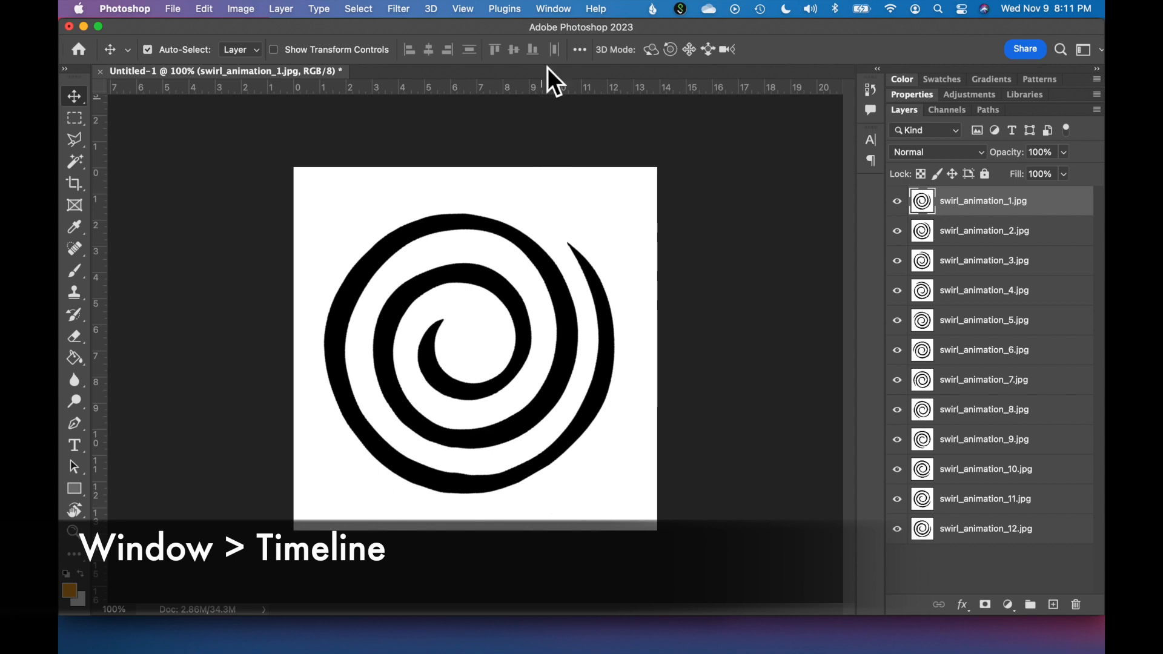
{"action": "left_click", "coordinate": [555, 9]}
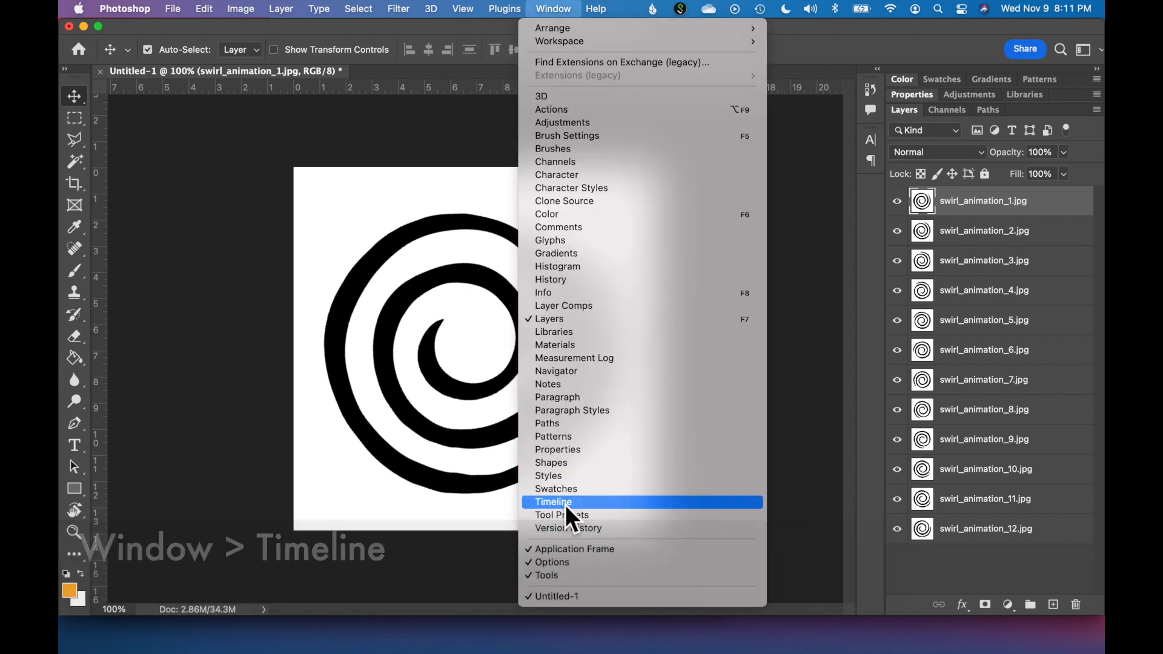
{"action": "left_click", "coordinate": [567, 505]}
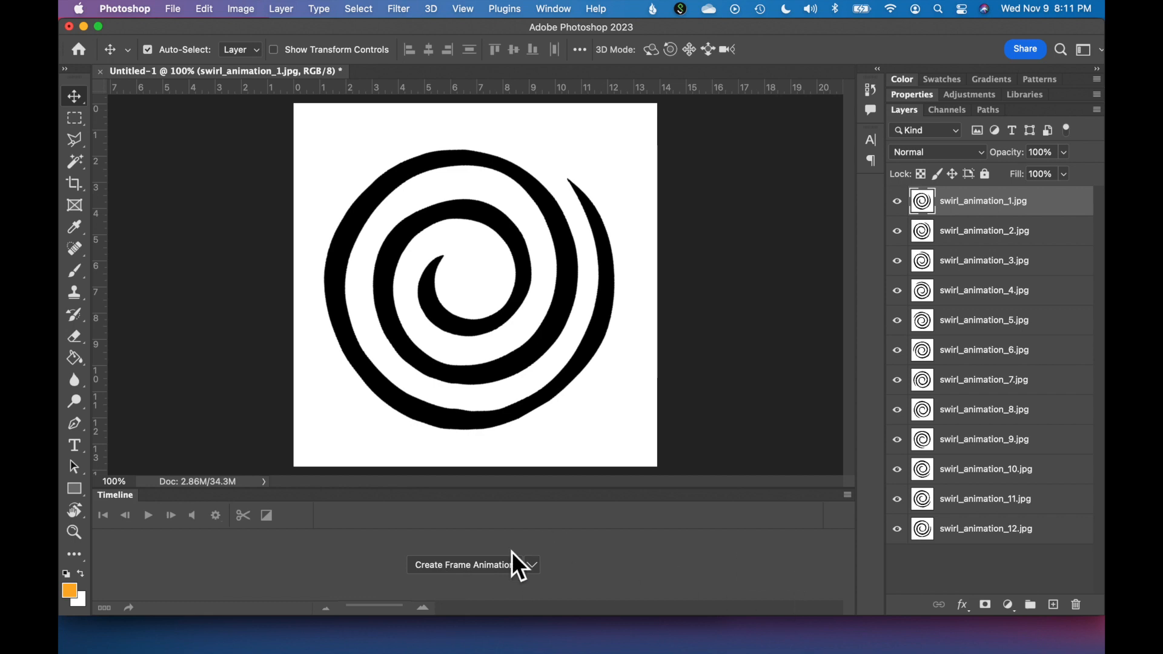
- Create a frame animation in the timeline and make its frames from the swirl layers
{"action": "left_click", "coordinate": [493, 572]}
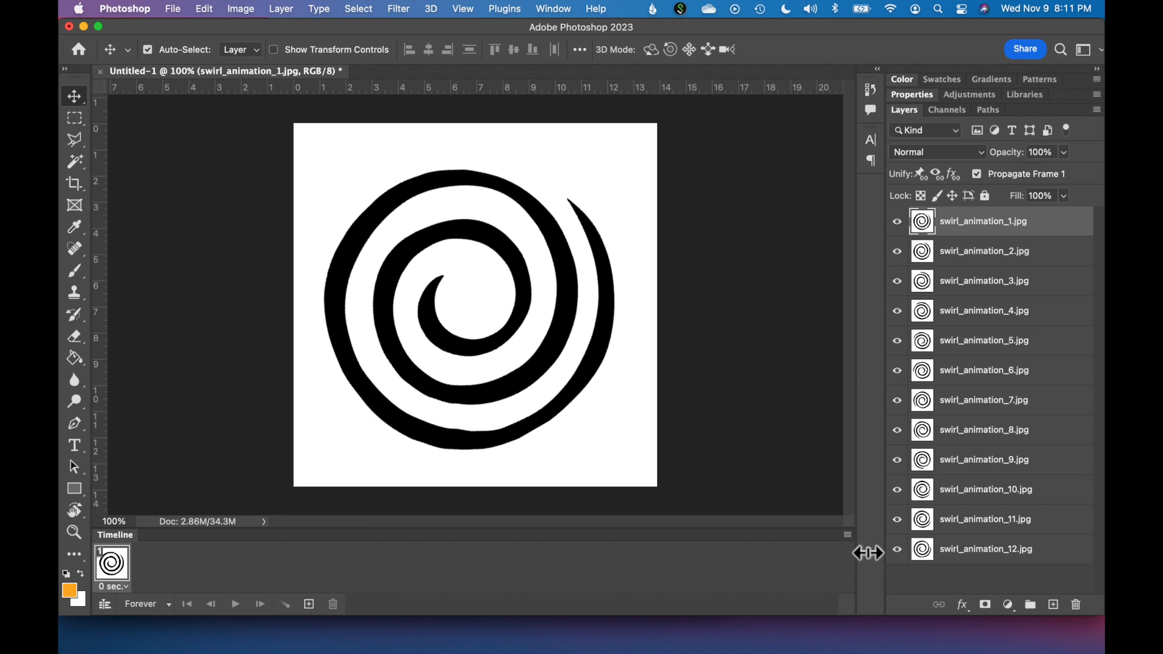
{"action": "left_click", "coordinate": [847, 535]}
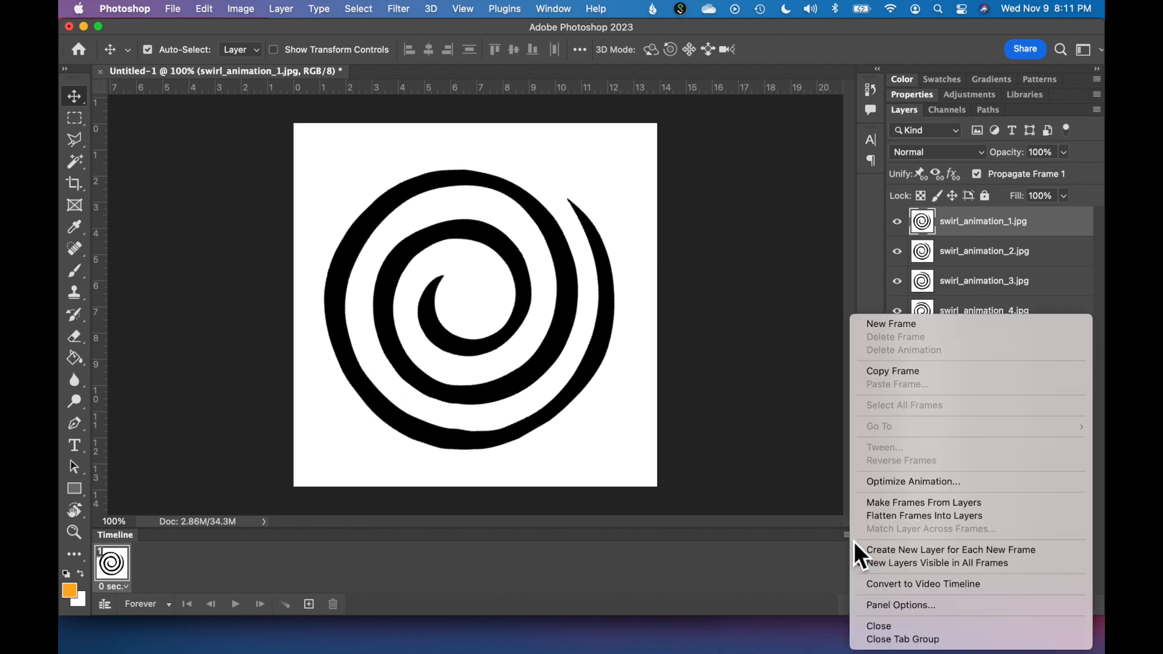
{"action": "left_click", "coordinate": [876, 505]}
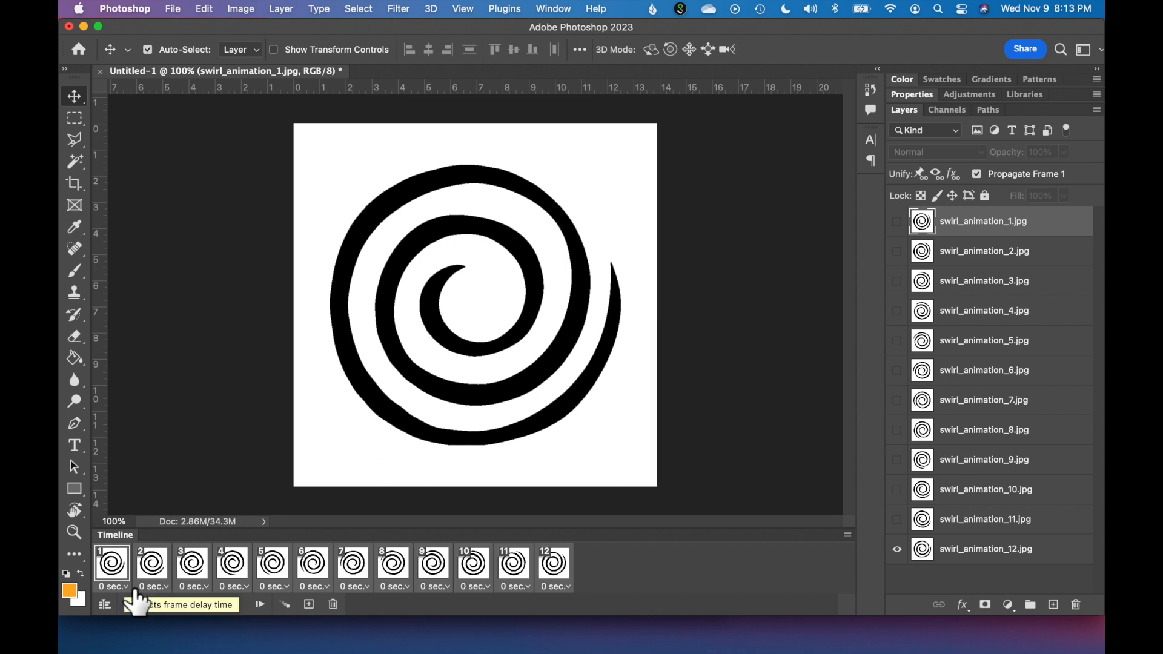
- Set the delay of all twelve animation frames to 0.1 seconds and the looping to Forever
{"action": "left_click", "coordinate": [131, 588]}
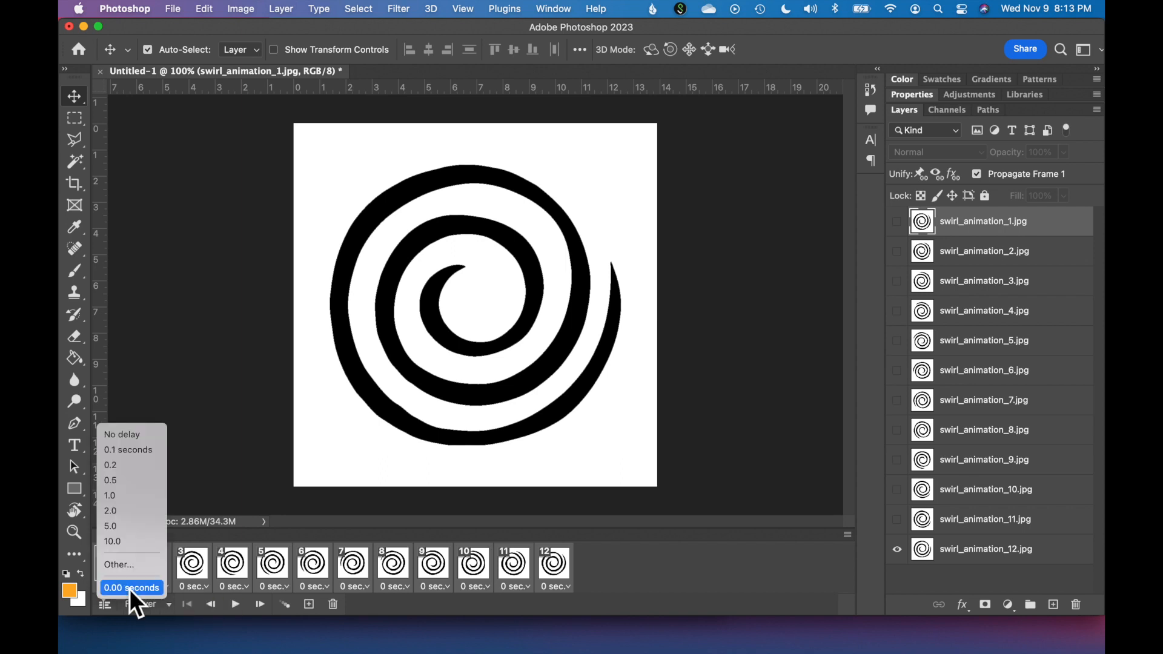
{"action": "left_click", "coordinate": [119, 456]}
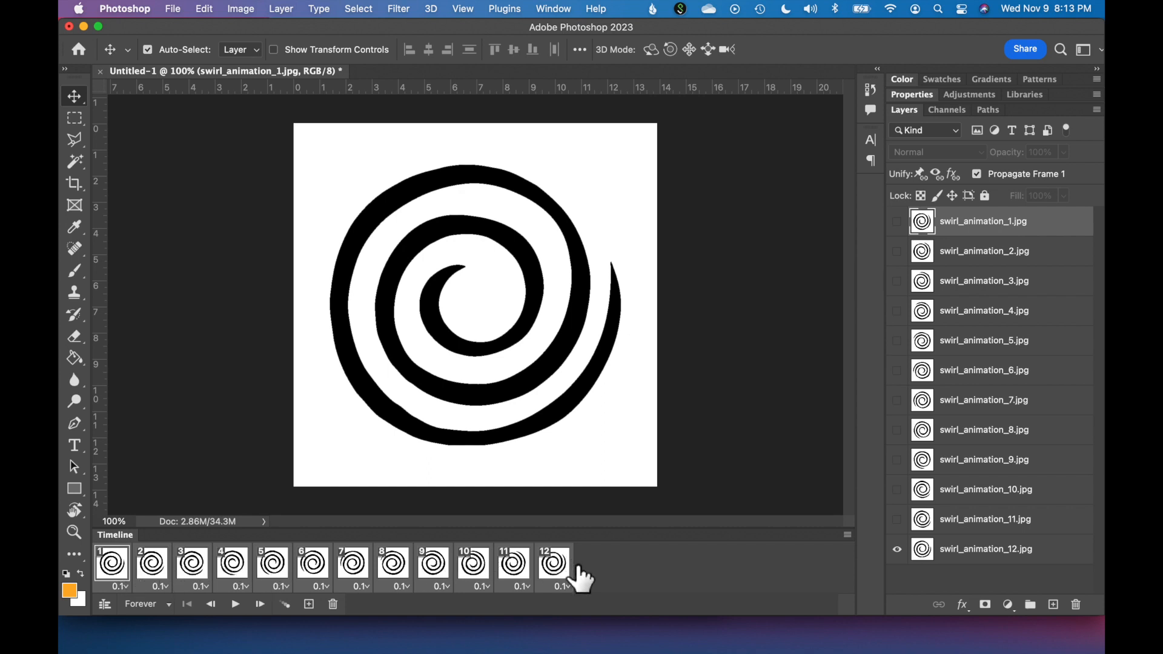
{"action": "left_click", "coordinate": [166, 608]}
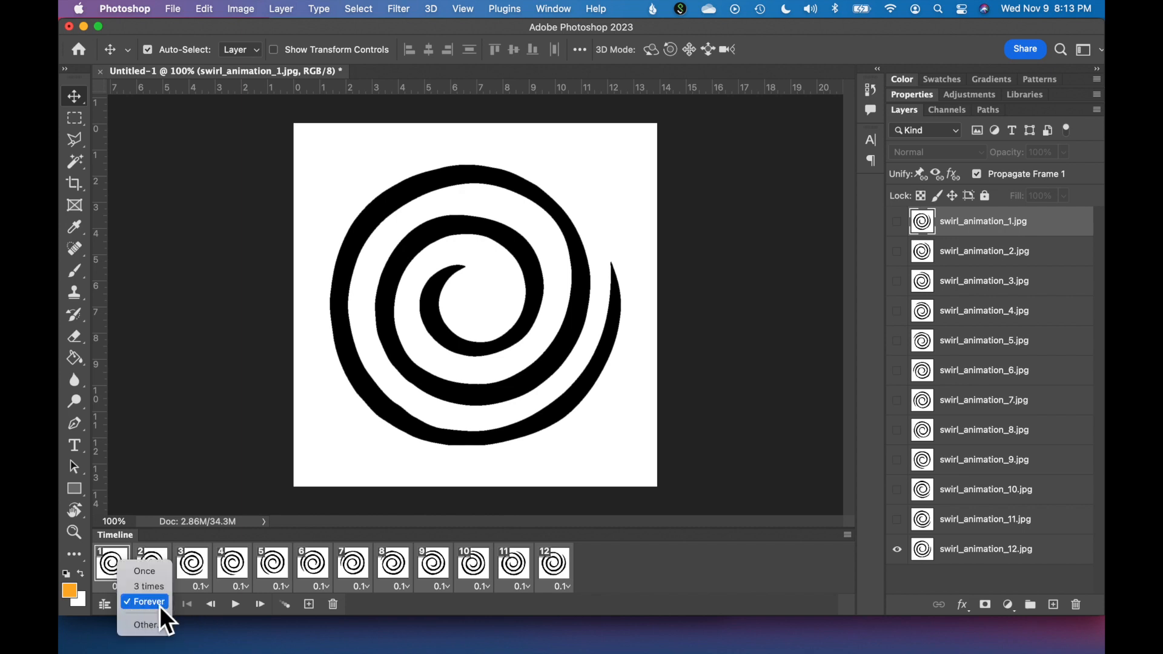
{"action": "left_click", "coordinate": [160, 606]}
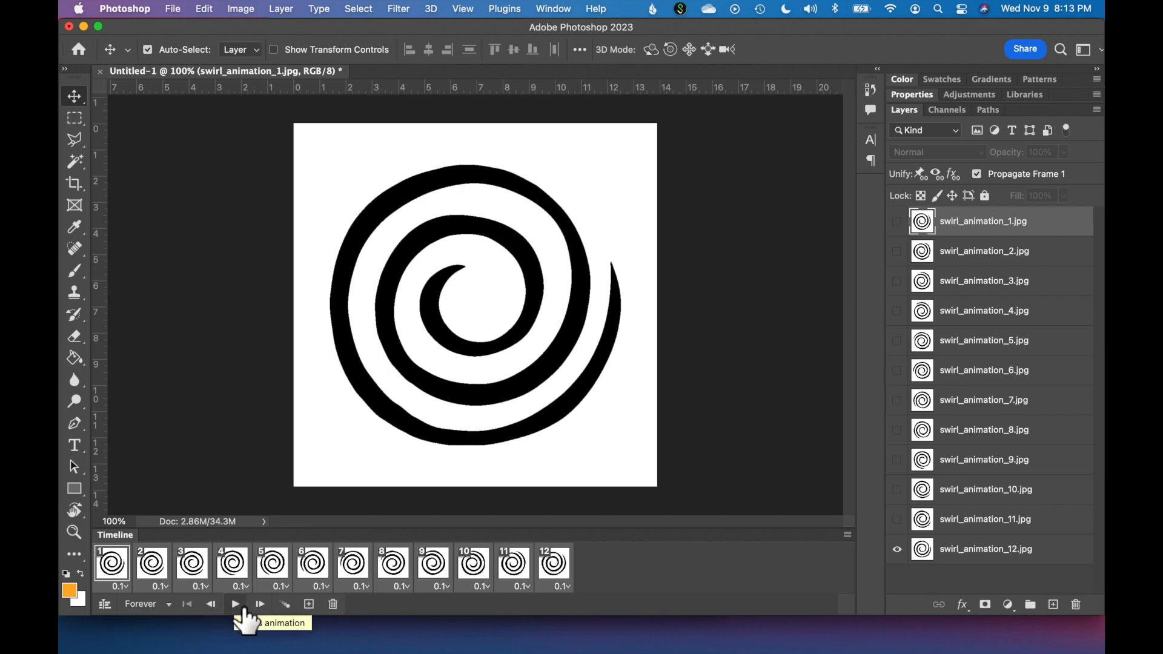
- Play the swirl animation in the timeline to check its motion, and stop it
{"action": "left_click", "coordinate": [244, 610]}
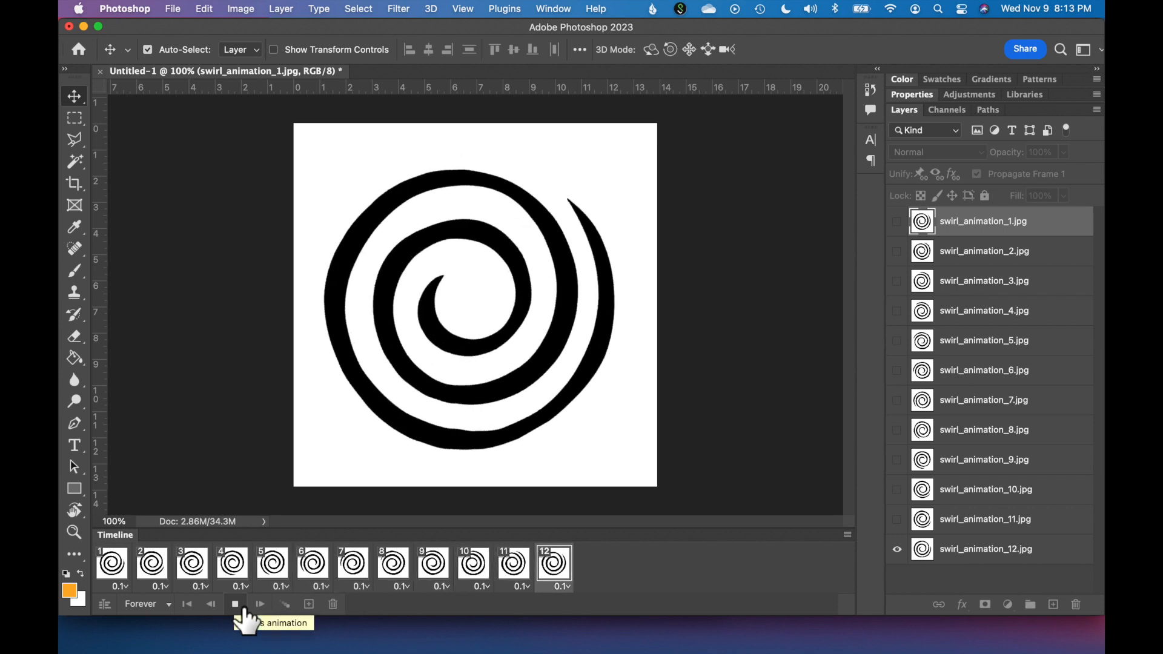
{"action": "left_click", "coordinate": [244, 610]}
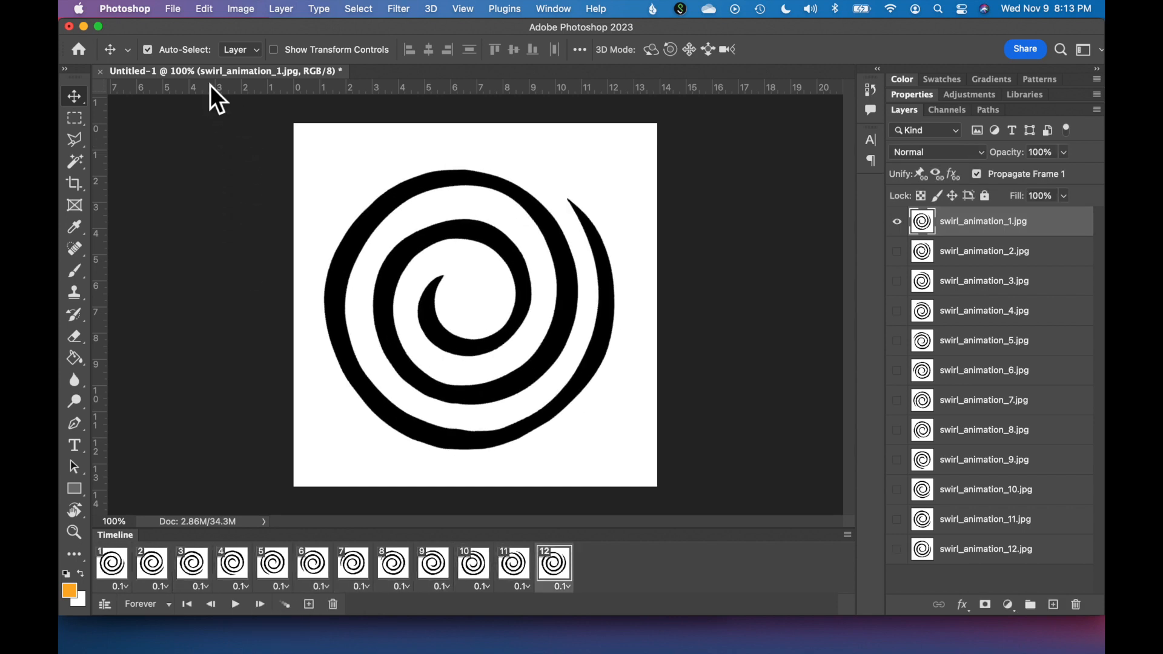
- Start a Save for Web (Legacy) export with GIF as the file type and preview the animation playback
{"action": "left_click", "coordinate": [179, 13]}
{"action": "mouse_move", "coordinate": [203, 244]}
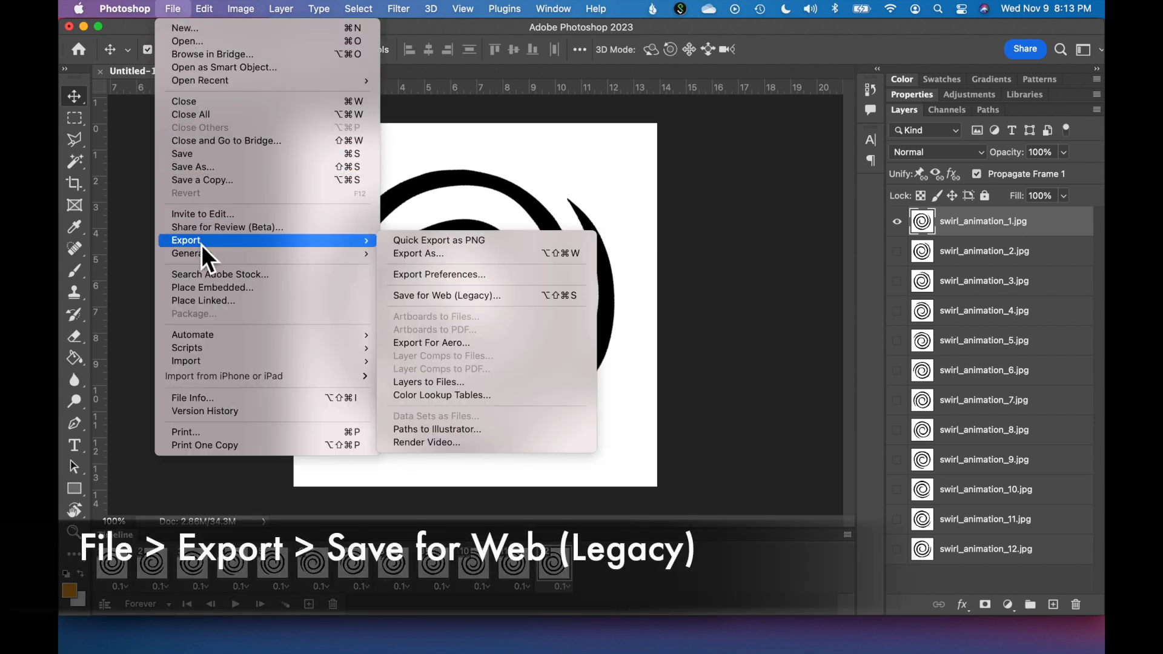
{"action": "left_click", "coordinate": [419, 296]}
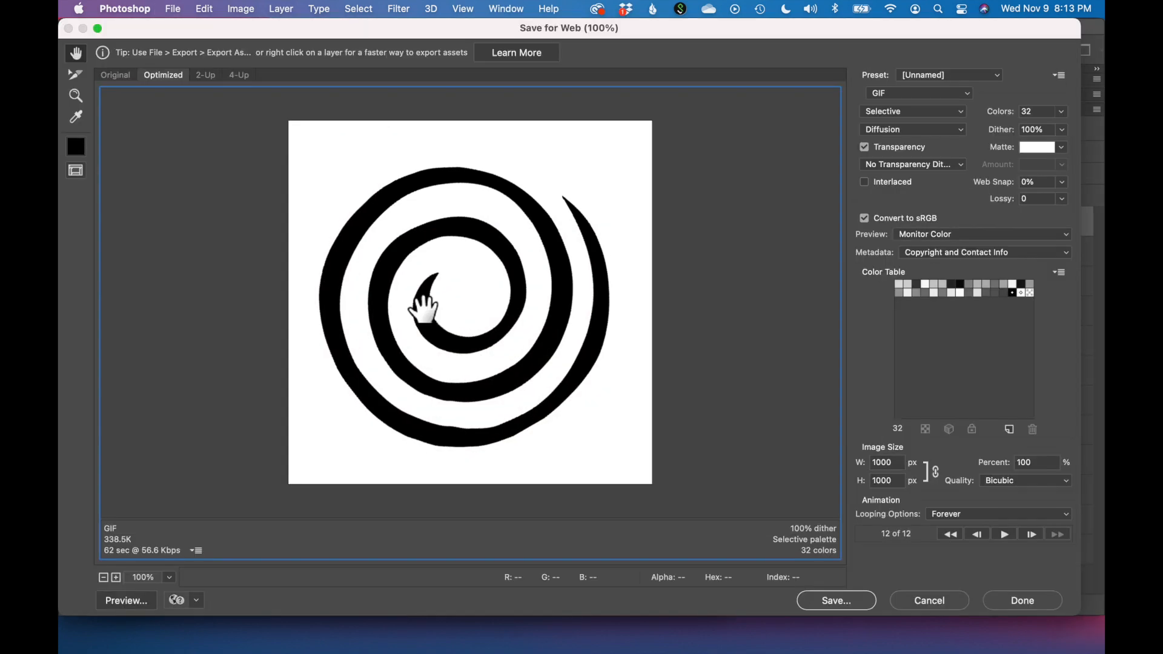
{"action": "left_click", "coordinate": [902, 98]}
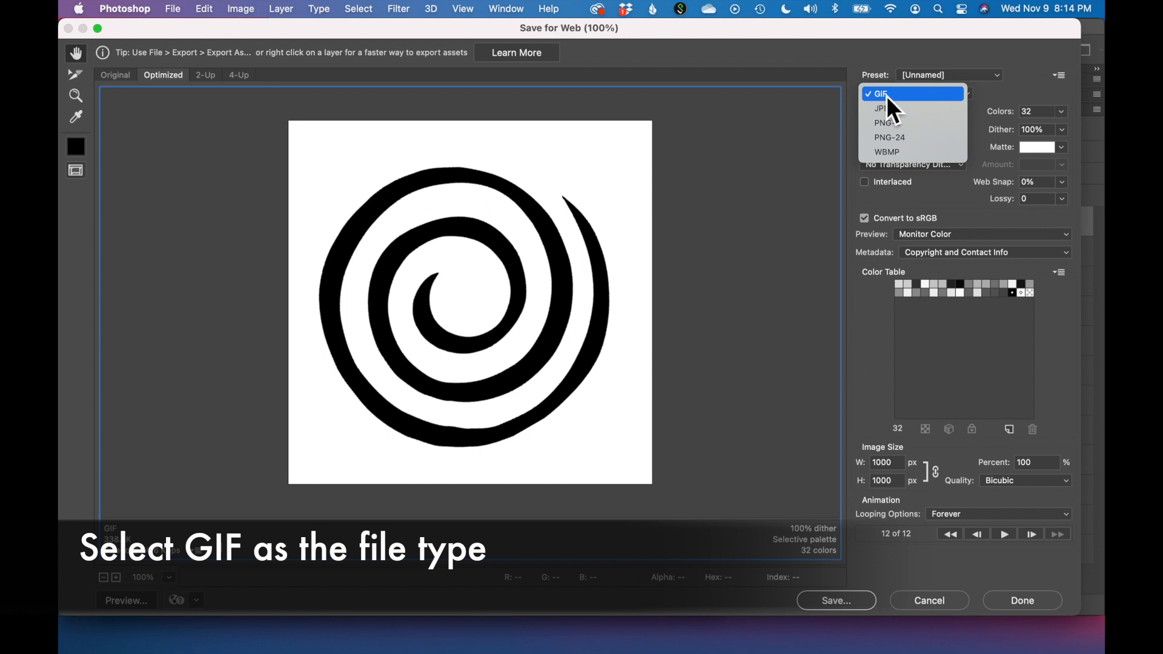
{"action": "left_click", "coordinate": [886, 95]}
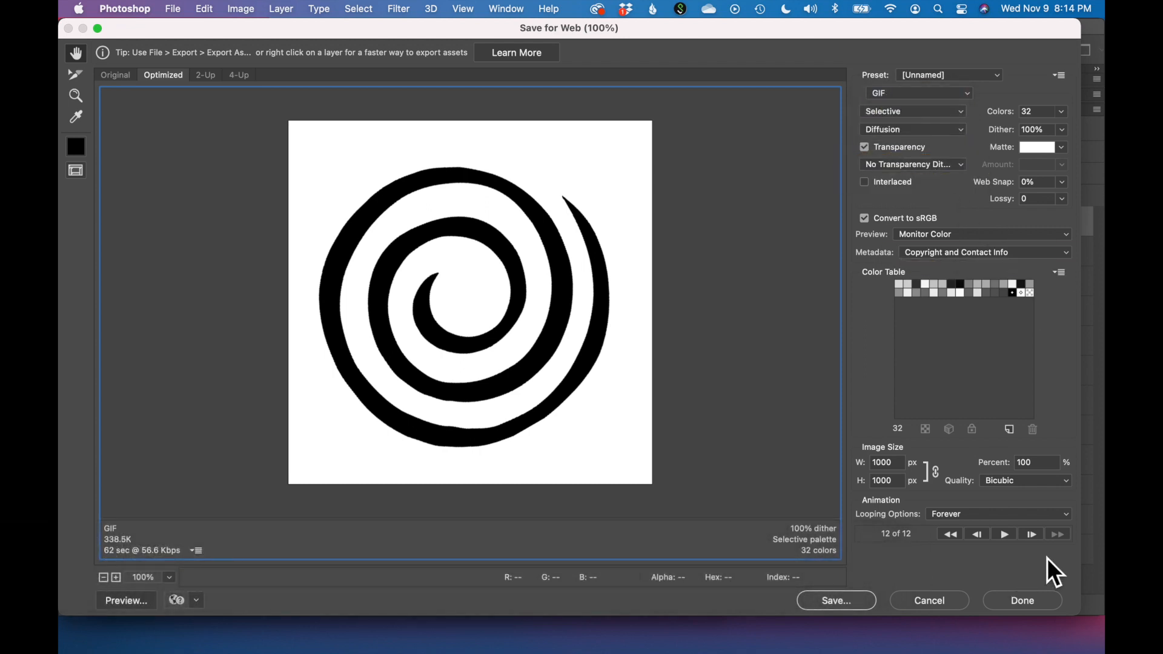
{"action": "left_click", "coordinate": [1005, 537]}
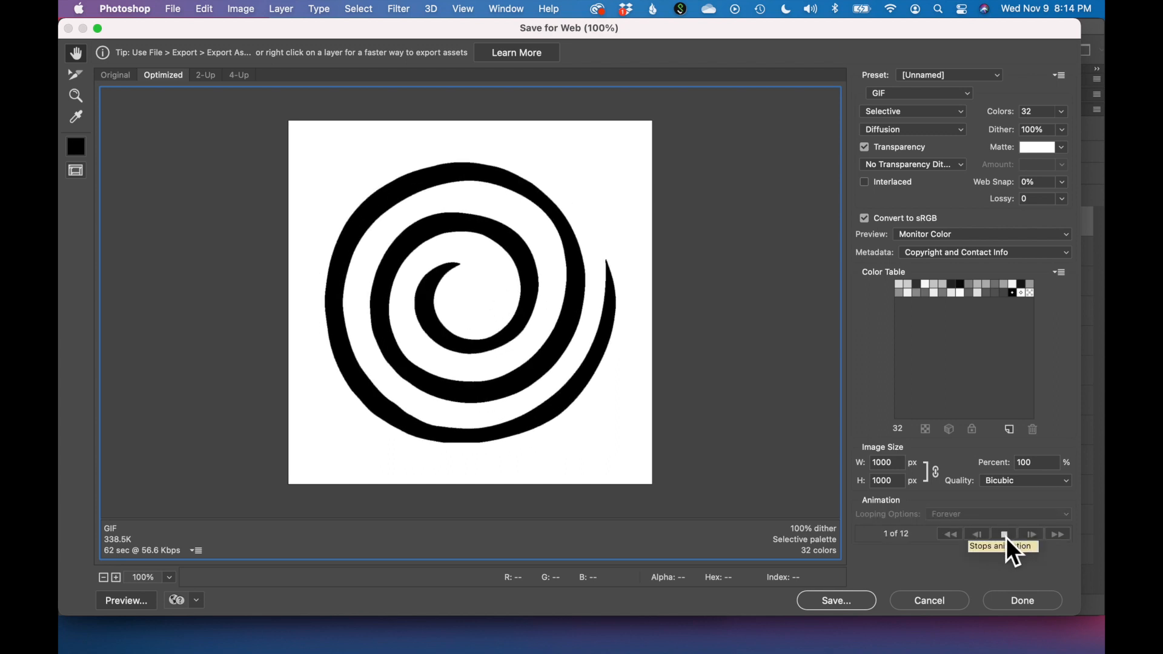
{"action": "left_click", "coordinate": [1005, 537]}
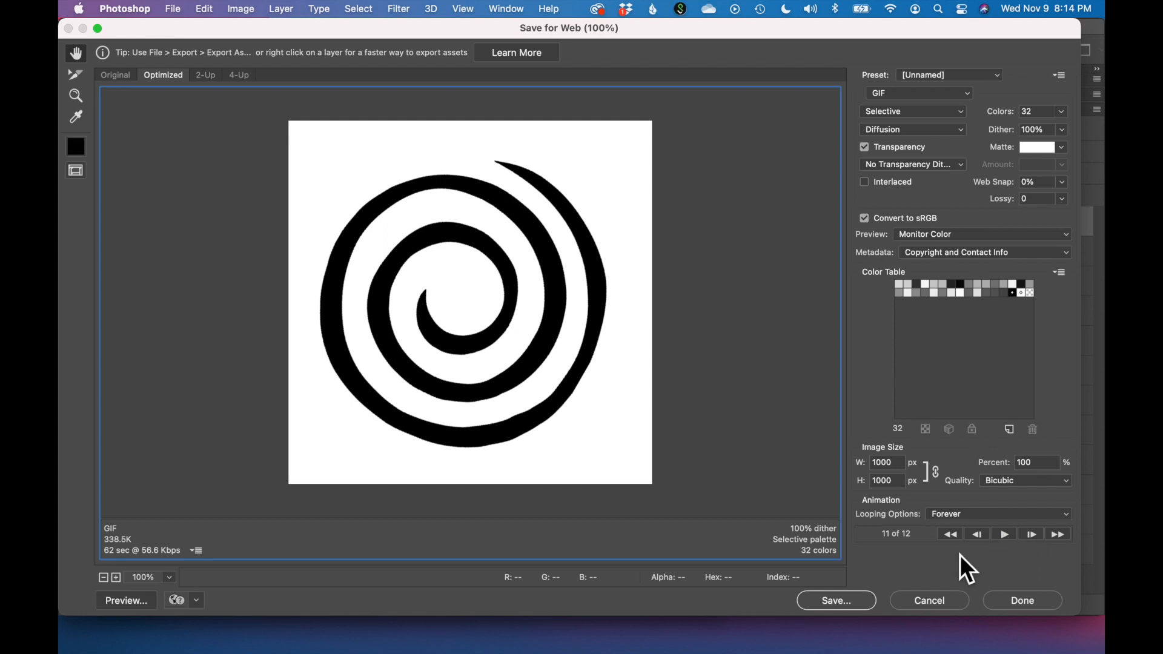
- Save the GIF as swirl_animation.gif in the swirl animation folder and preview the saved file in Finder
{"action": "left_click", "coordinate": [858, 604]}
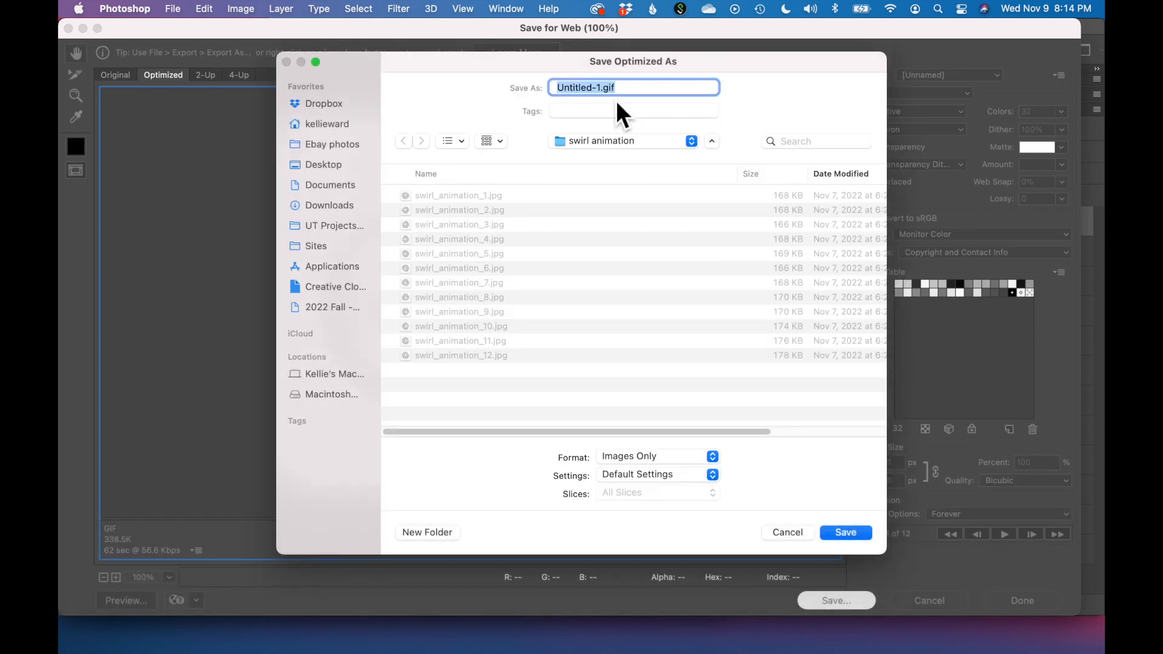
{"action": "key", "text": "Right"}
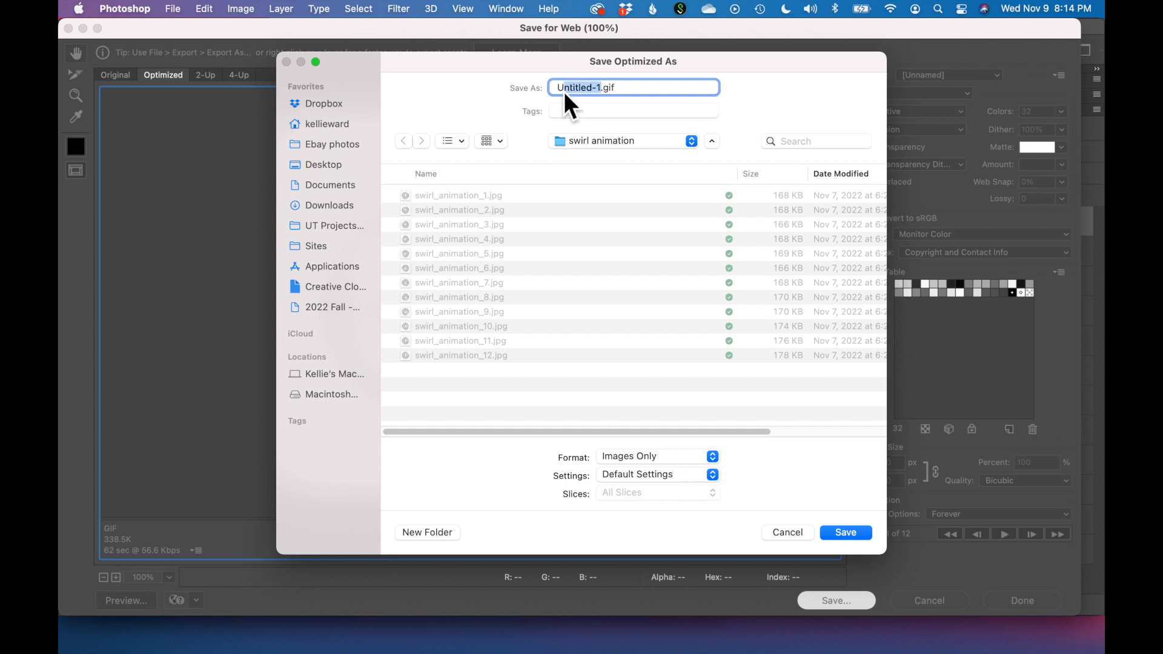
{"action": "type", "text": "swirl"}
{"action": "left_click", "coordinate": [847, 534]}
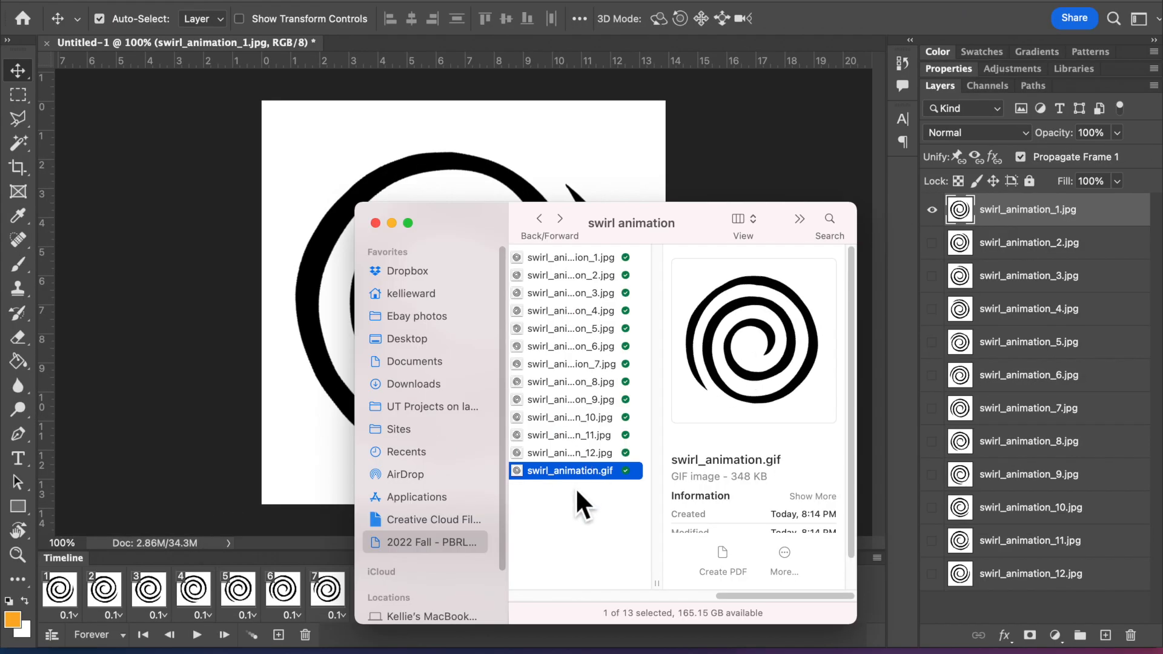
{"action": "key", "text": "space"}
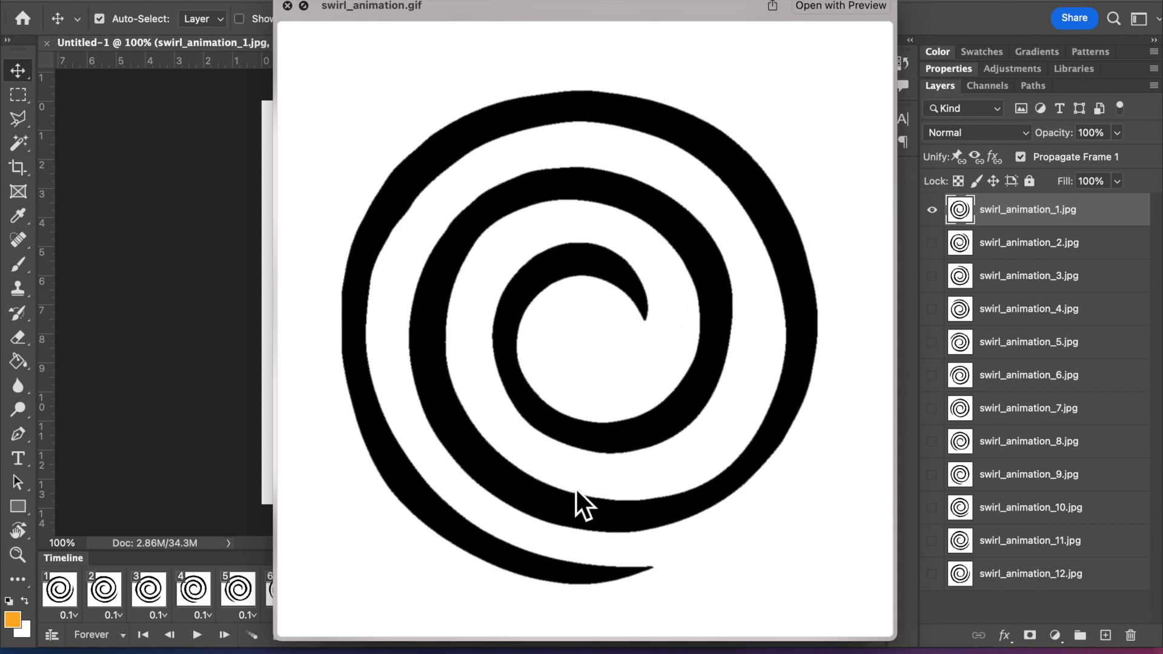